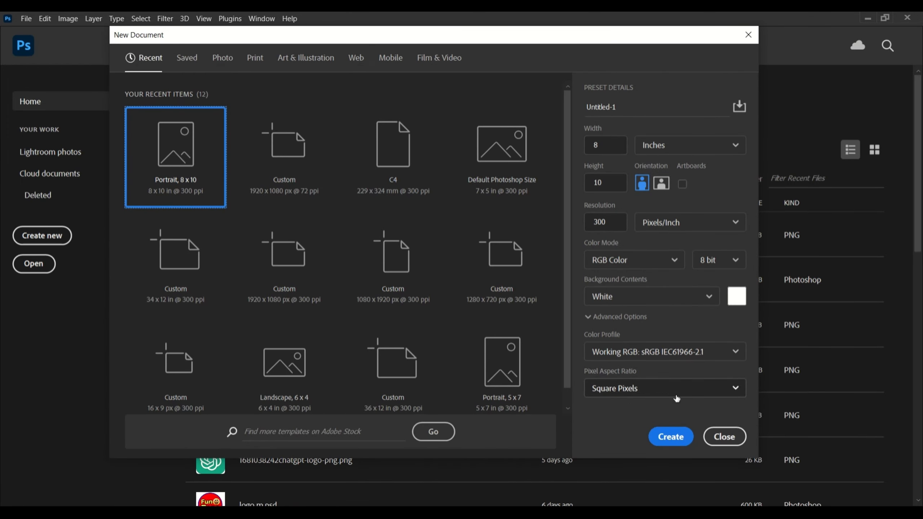
Create an 8 × 10 inch portrait document at 300 pixels/inch in RGB Color with a white background.
left_click(671, 437)
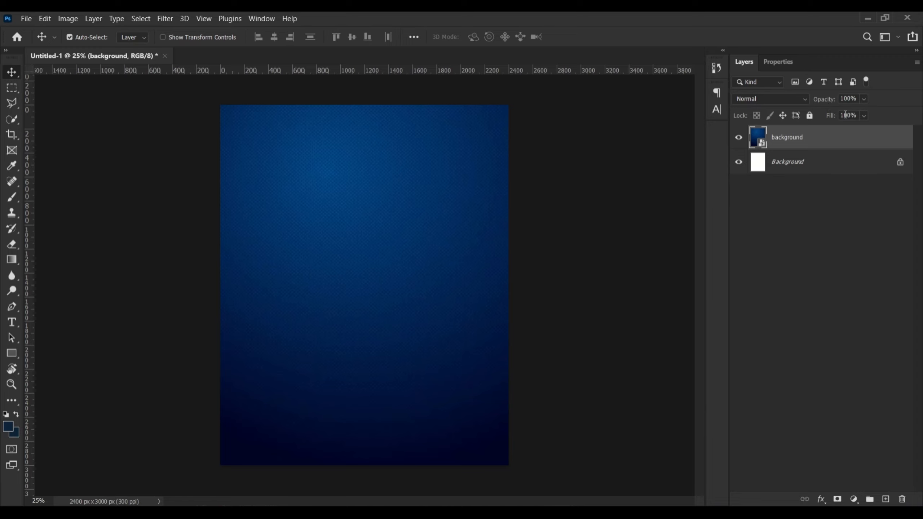
Rasterize the blue background smart object layer and lock it completely.
left_click(809, 117)
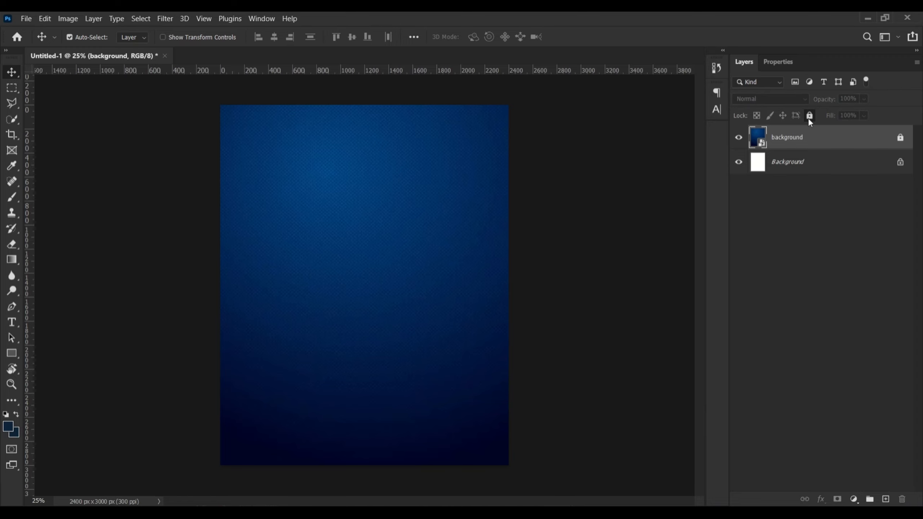
right_click(808, 144)
key("Escape")
left_click(809, 116)
right_click(799, 134)
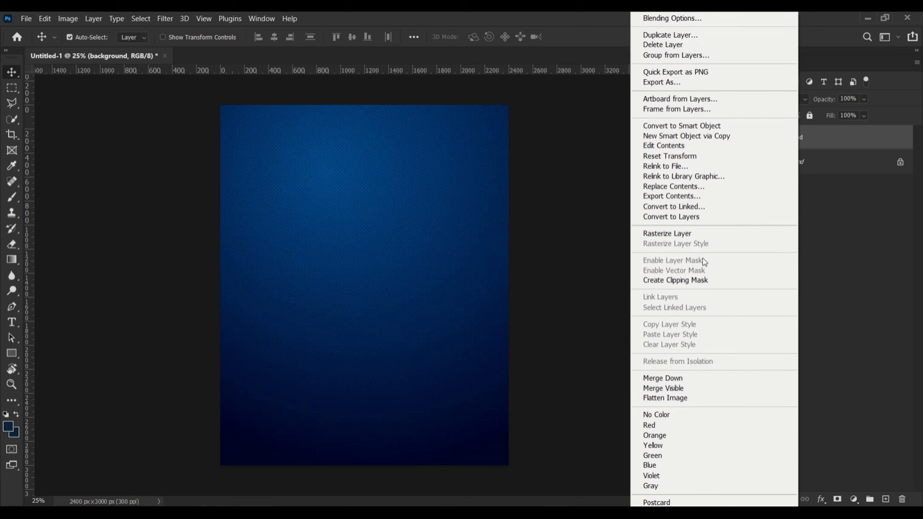
left_click(682, 231)
left_click(809, 116)
left_click(774, 244)
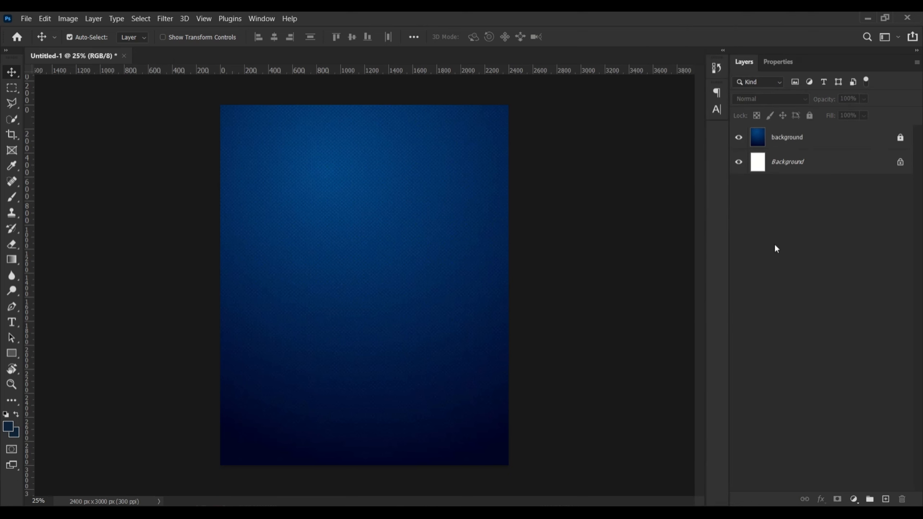
Add a horizontal guide across the middle of the canvas.
left_click_drag(362, 73, 389, 285)
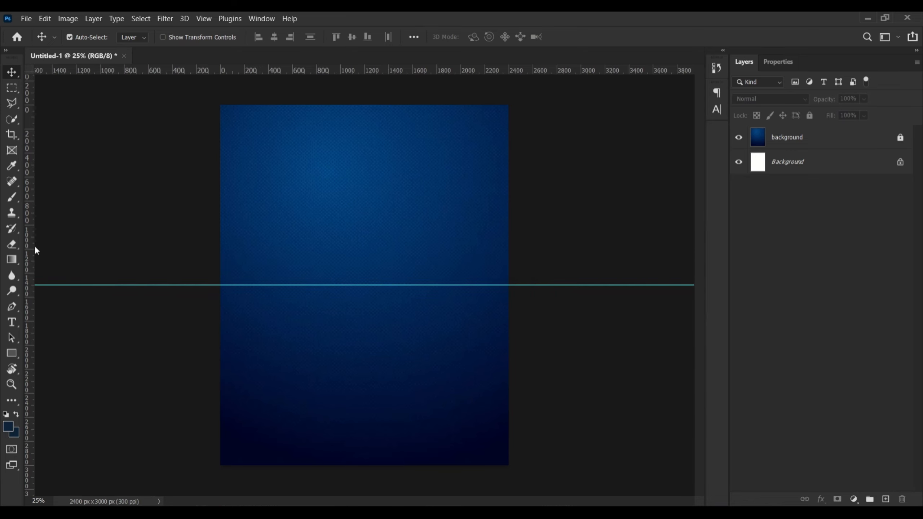
left_click_drag(35, 247, 246, 16)
Place the toran marigold flowers image as an embedded object at the canvas's top edge, enlarged slightly to span the full width.
left_click(31, 21)
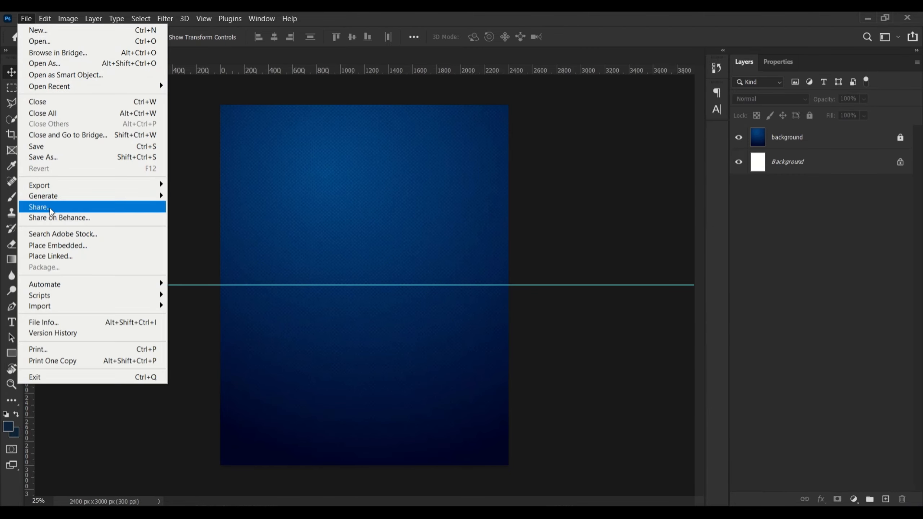
left_click(55, 246)
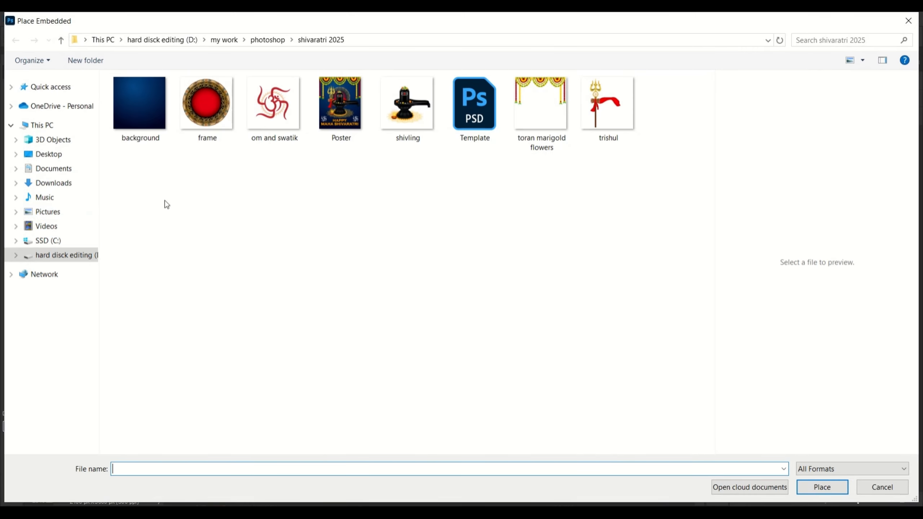
double_click(565, 114)
left_click_drag(434, 193, 437, 130)
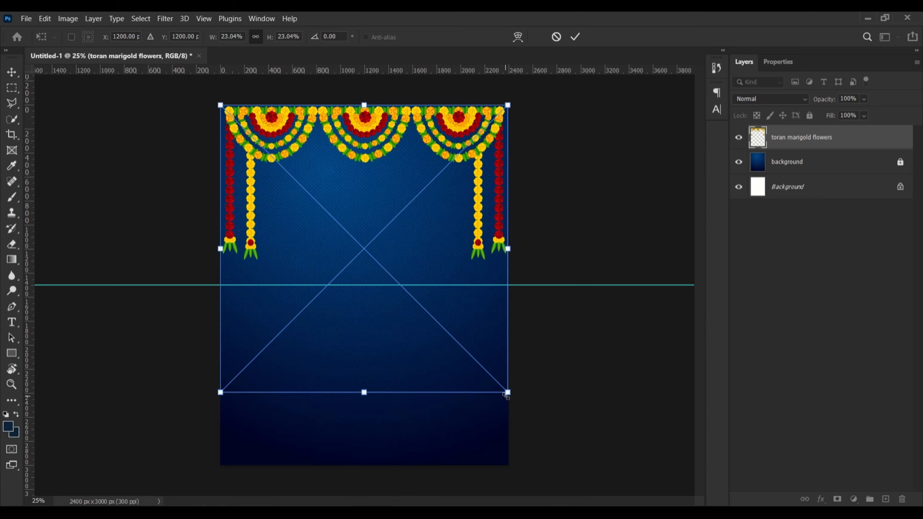
mouse_move(508, 392)
left_mouse_down()
mouse_move(506, 404)
mouse_move(507, 396)
left_mouse_up()
key("Return")
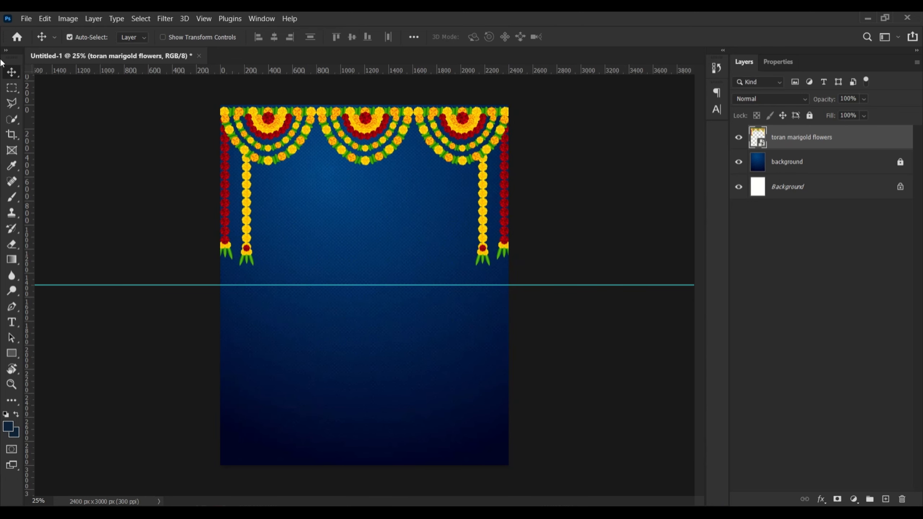
Place the frame image as an embedded object, scale it down near the canvas centre and set its opacity to 55%.
left_click(26, 18)
left_click(37, 244)
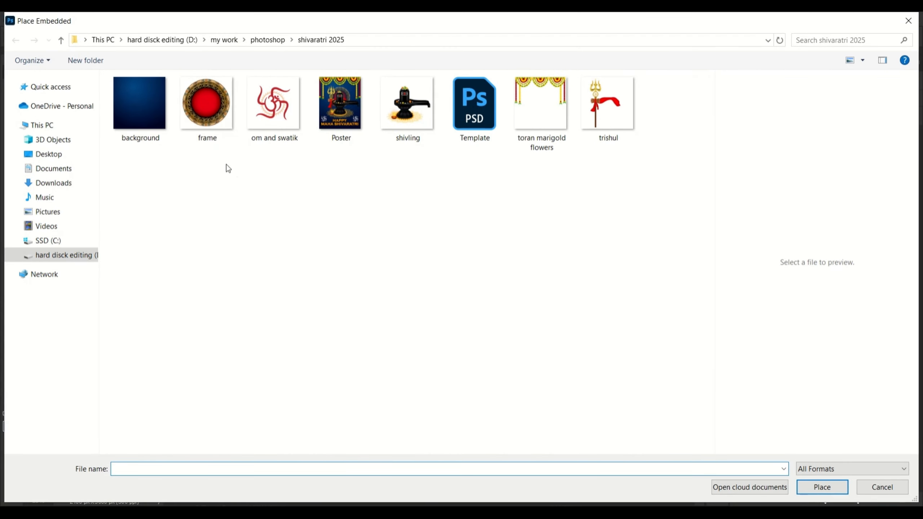
double_click(197, 129)
left_click_drag(392, 335, 399, 310)
key("Return")
Place the shivling image as an embedded object, scale it to about 10.4% and position it over the round frame.
left_click(27, 18)
left_click(53, 242)
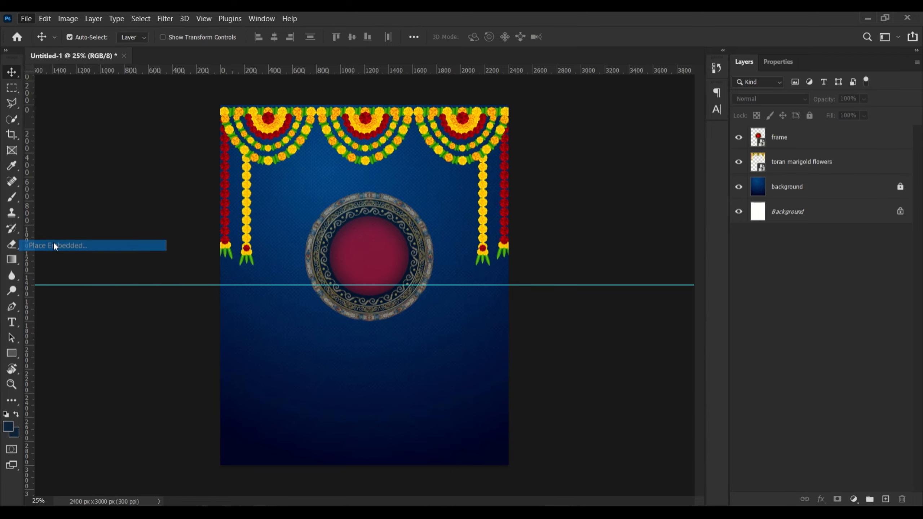
double_click(429, 124)
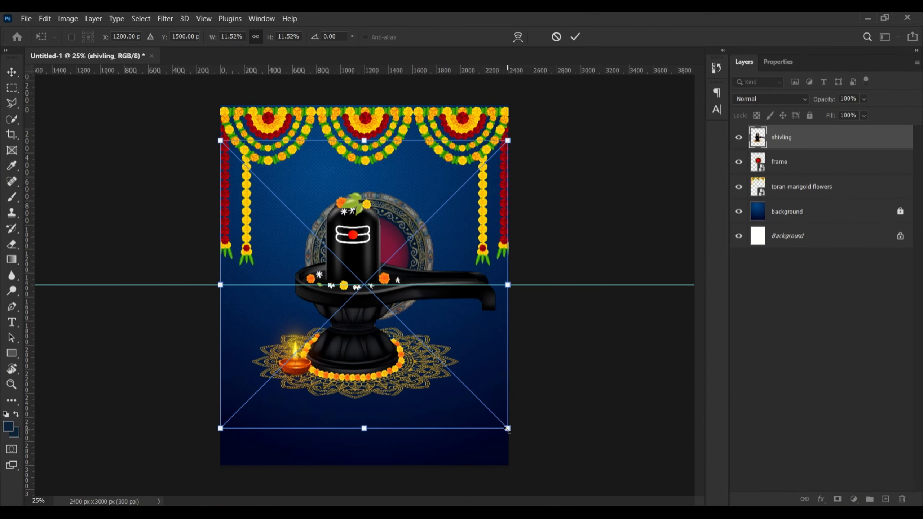
left_click_drag(507, 429, 495, 412)
mouse_move(435, 391)
left_mouse_down()
mouse_move(451, 389)
mouse_move(446, 378)
mouse_move(451, 389)
mouse_move(441, 384)
left_mouse_up()
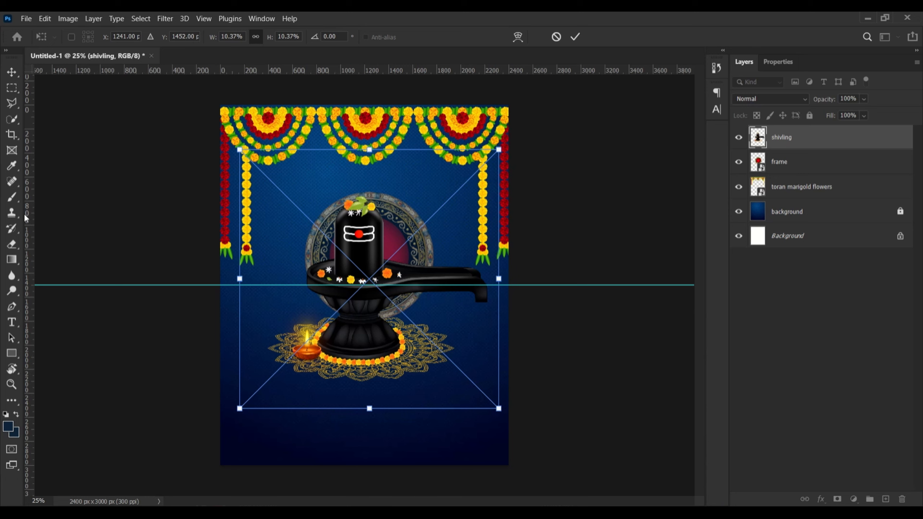
key("Return")
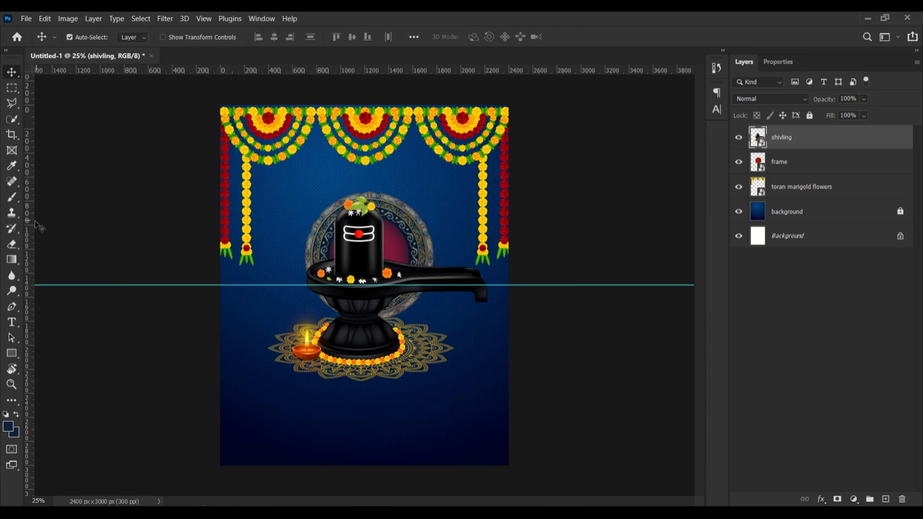
Add a vertical guide through the canvas centre and align the frame and the shivling to it.
left_click_drag(32, 220, 378, 320)
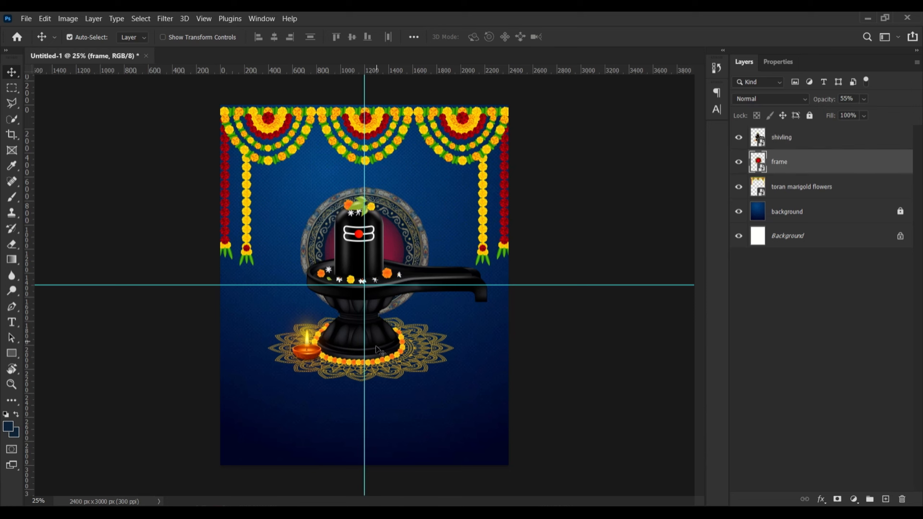
mouse_move(376, 358)
left_mouse_down()
mouse_move(384, 352)
mouse_move(376, 356)
left_mouse_up()
left_click(407, 249)
mouse_move(411, 236)
left_mouse_down()
mouse_move(411, 217)
mouse_move(412, 225)
left_mouse_up()
Place the trishul image behind the shivling, scale it to about 31%, position it beside the shivling and set its opacity to 100%.
left_click(26, 19)
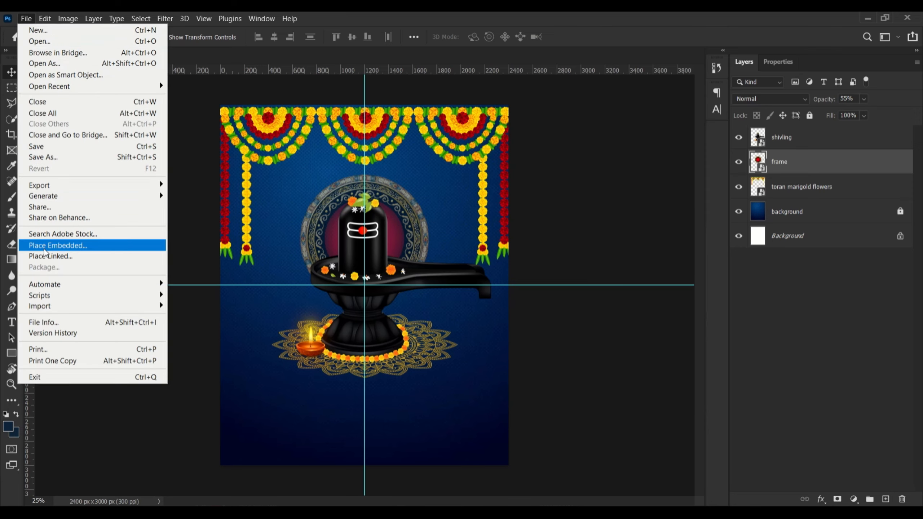
left_click(60, 246)
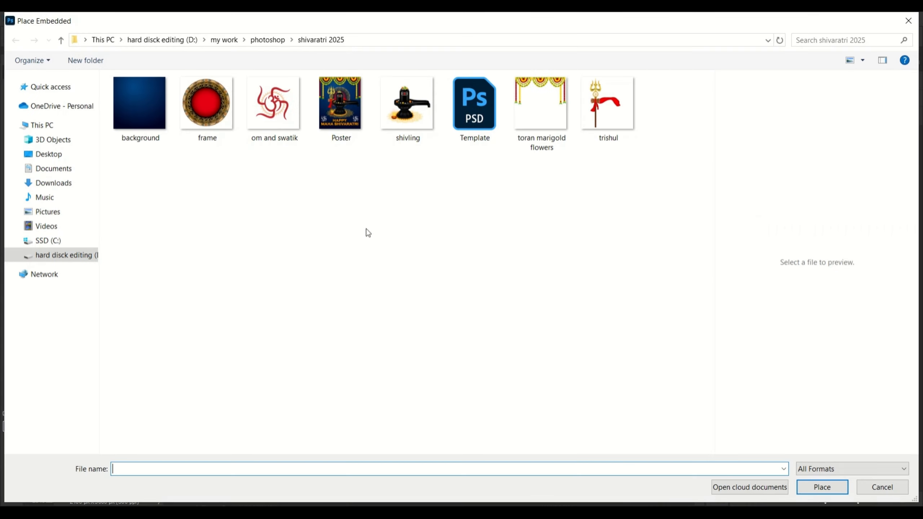
double_click(609, 121)
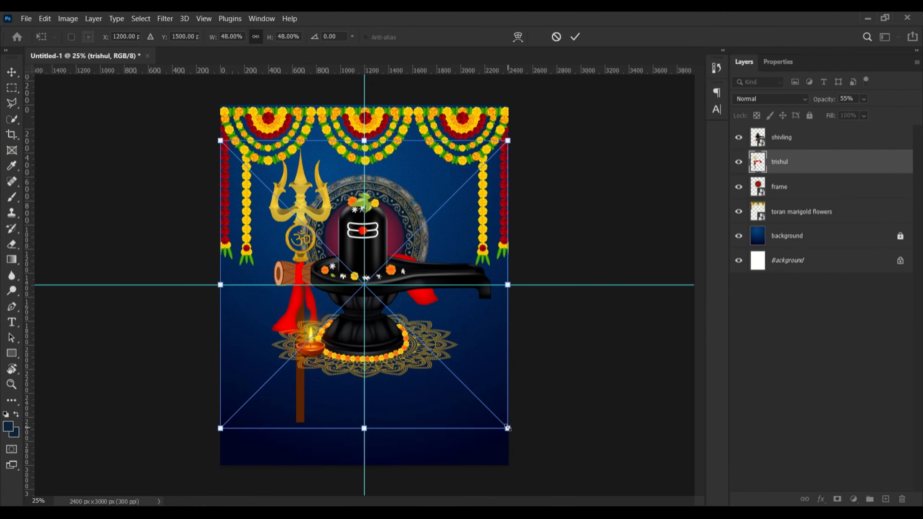
left_click_drag(507, 428, 435, 349)
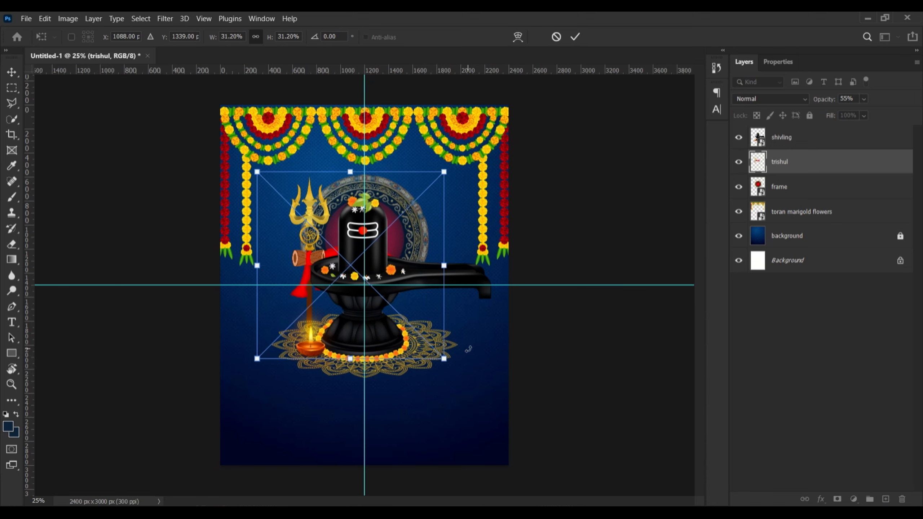
left_click_drag(312, 264, 296, 252)
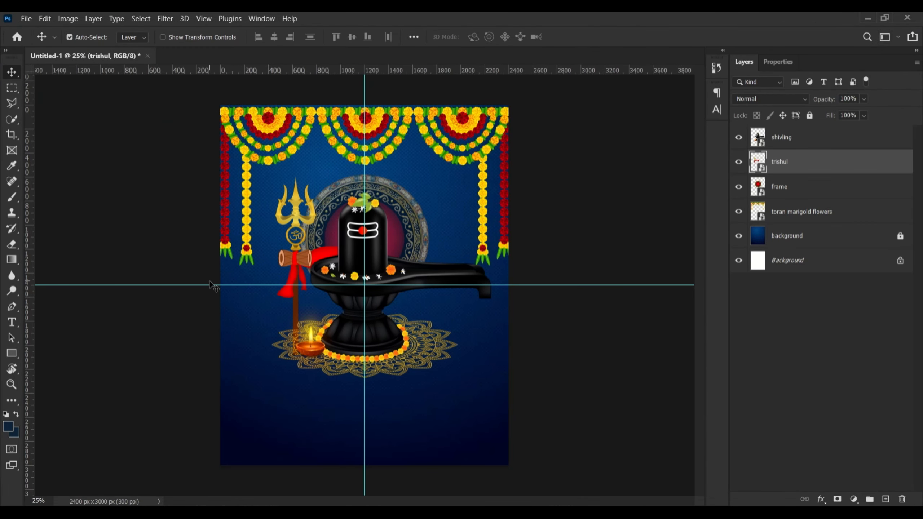
Add the orange Copperplate Gothic Bold text HAPPY, scale it down and centre it below the shivling.
key("t")
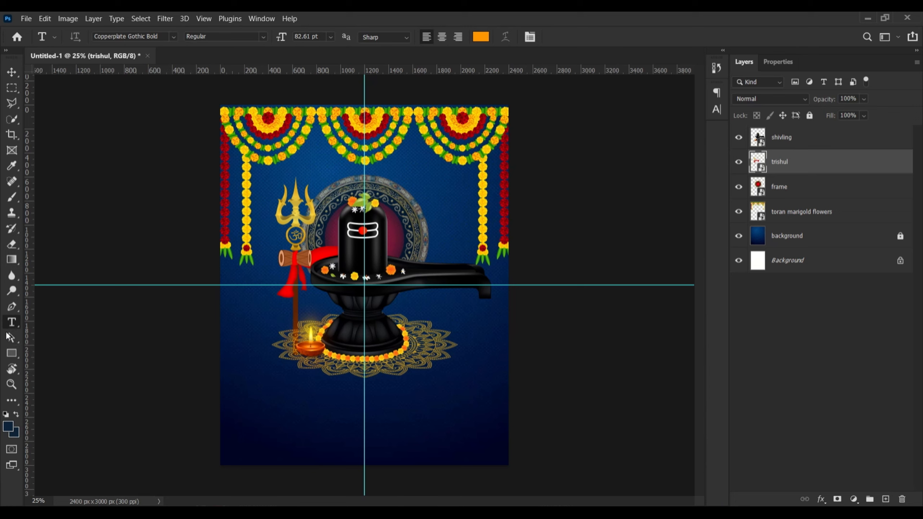
left_click(322, 399)
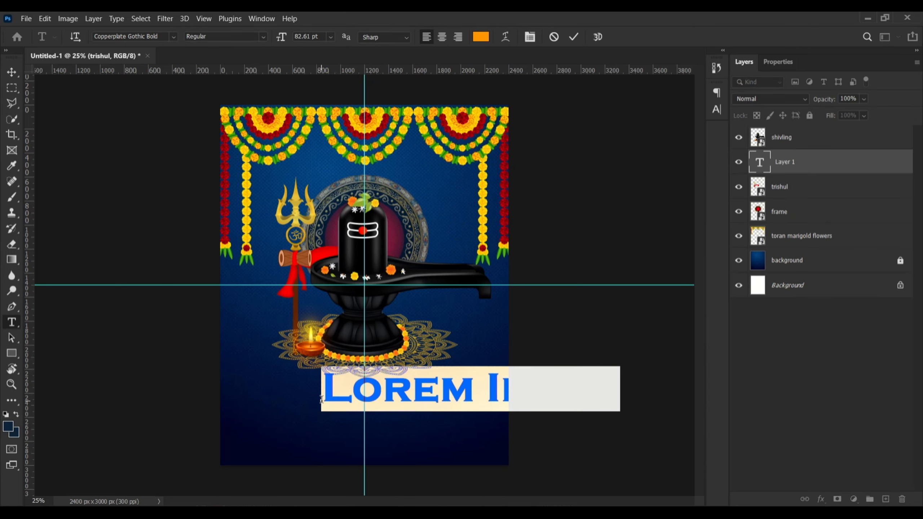
left_click(358, 393)
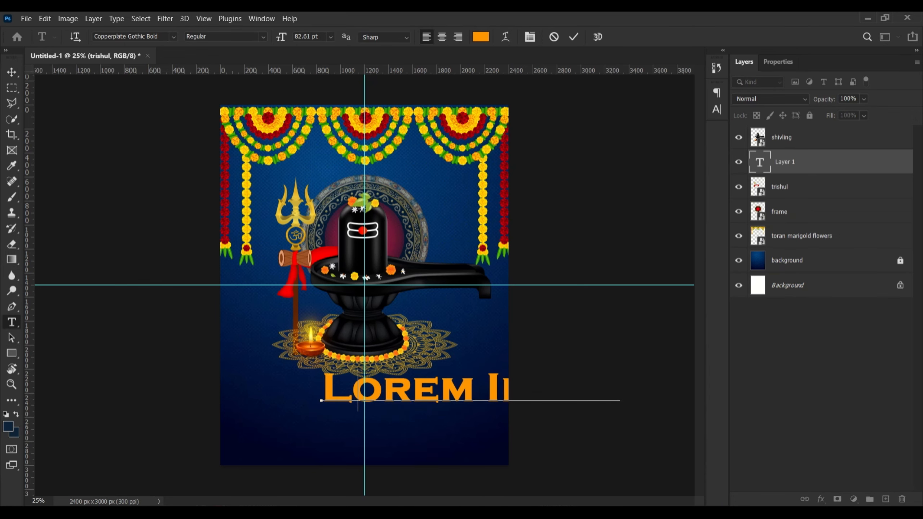
type("HAPPY")
key("ctrl+Return")
key("ctrl+t")
left_click_drag(479, 373, 418, 384)
key("Return")
Apply a drop shadow to the HAPPY text with a 22° angle, 42 px distance and 10 px size.
double_click(836, 162)
left_click(484, 289)
left_click_drag(677, 141, 676, 137)
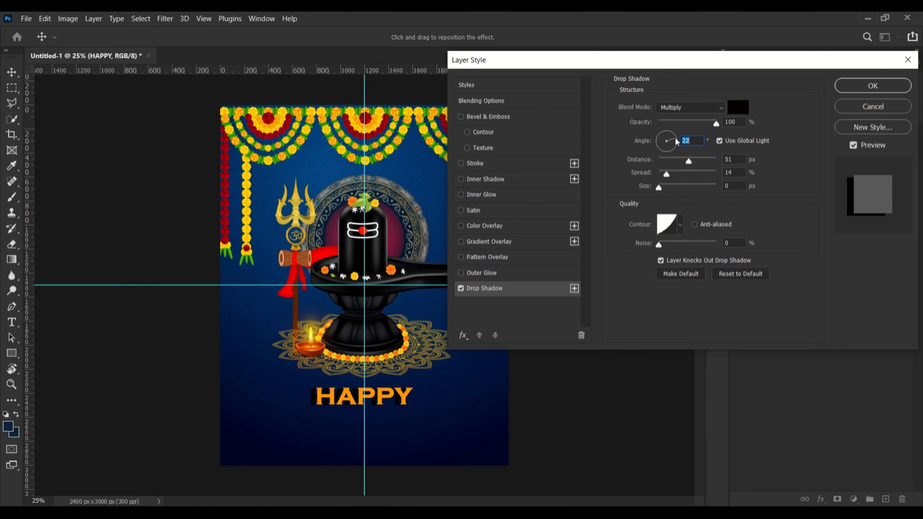
left_click(685, 163)
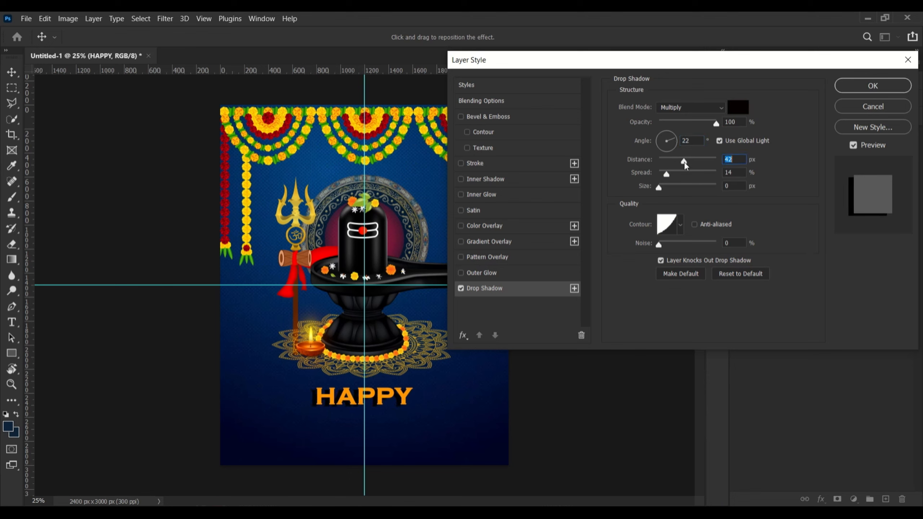
left_click(717, 127)
left_click_drag(659, 187, 664, 187)
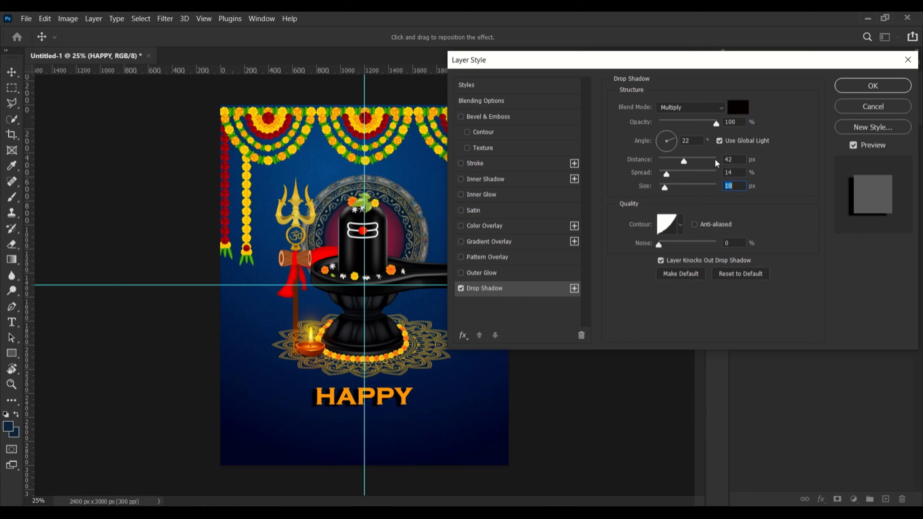
left_click(855, 87)
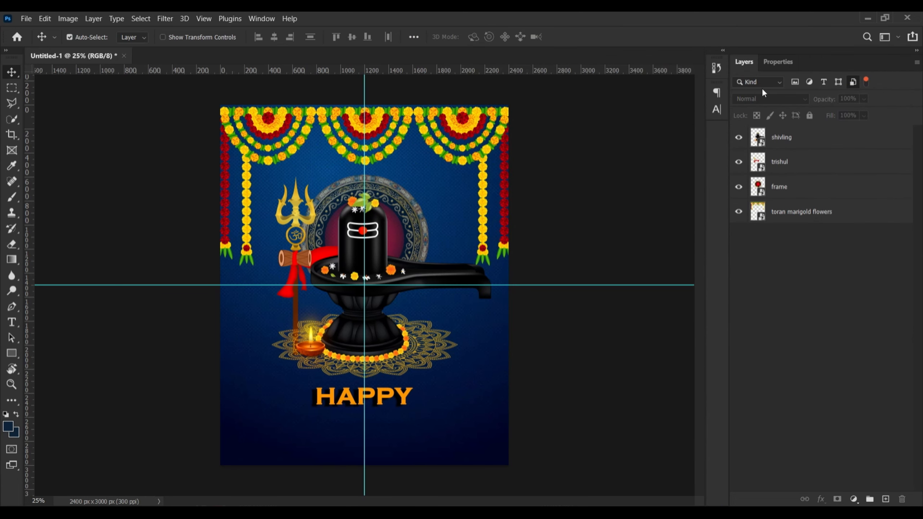
Turn off layer filtering and duplicate the HAPPY text directly below the original.
left_click(866, 82)
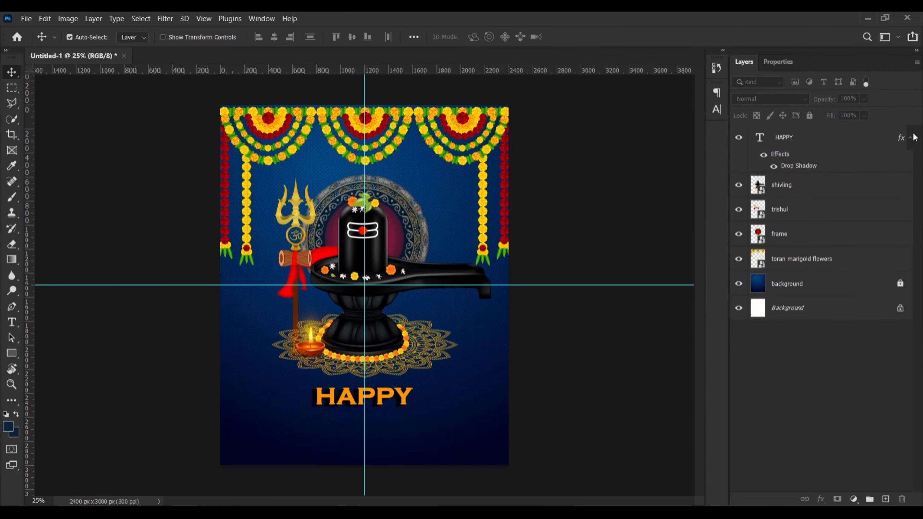
left_click(790, 140)
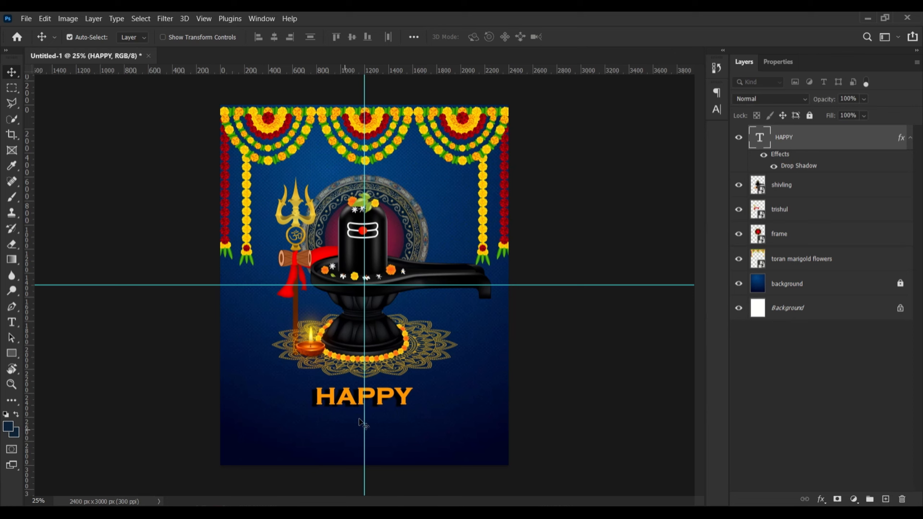
left_click_drag(380, 397, 380, 437)
Replace the duplicate's text with MAHASHIVRATRI and centre it on the vertical guide.
key("t")
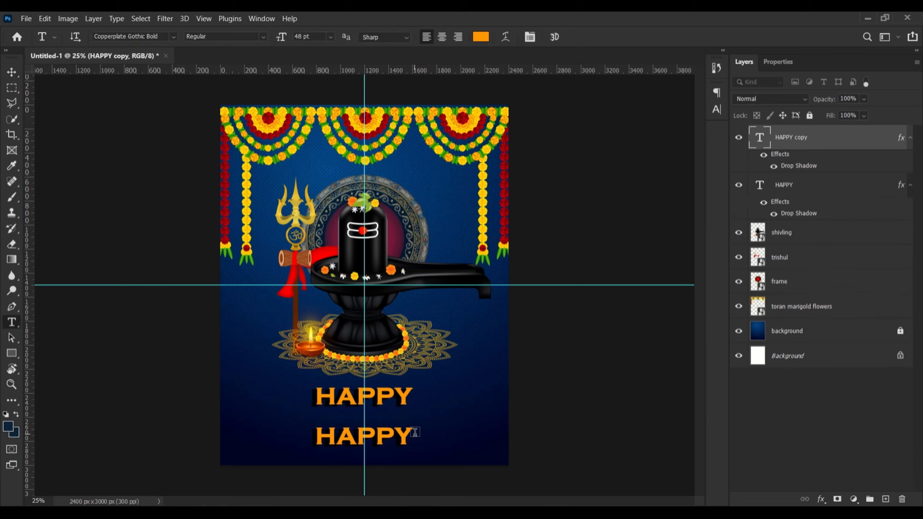
left_click(415, 432)
key("BackSpace")
key("BackSpace")
key("BackSpace")
key("BackSpace")
key("BackSpace")
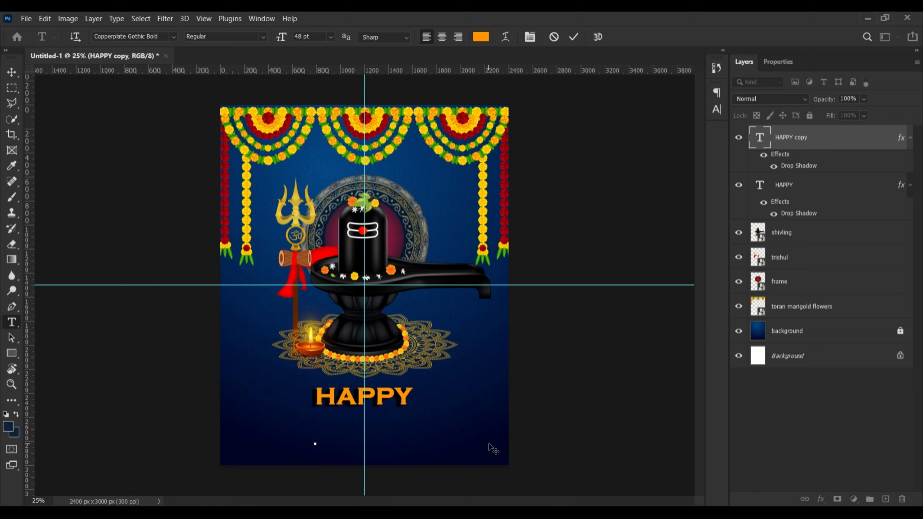
type("MAHA")
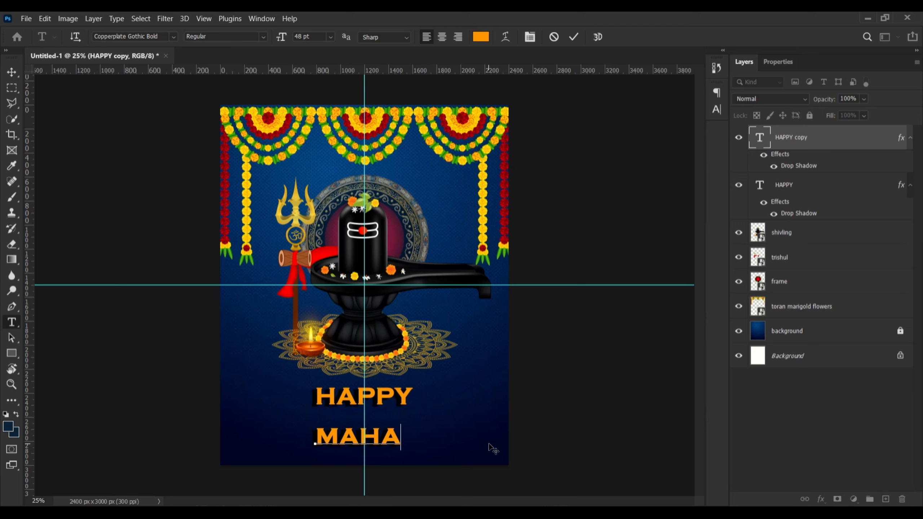
type("SH")
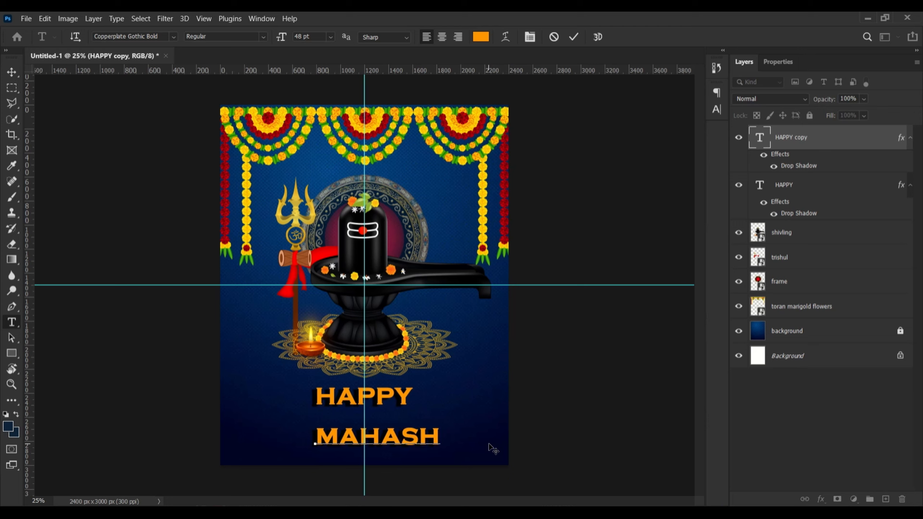
type("IVA")
type("ATRI")
left_click(11, 72)
left_click_drag(446, 439, 377, 439)
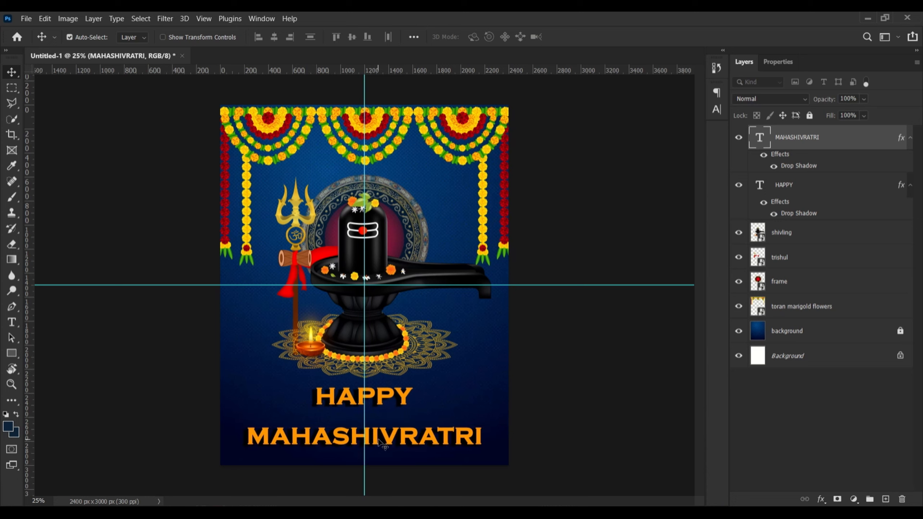
Move HAPPY down closer to MAHASHIVRATRI, then shift MAHASHIVRATRI slightly sideways.
left_click_drag(398, 394, 398, 409)
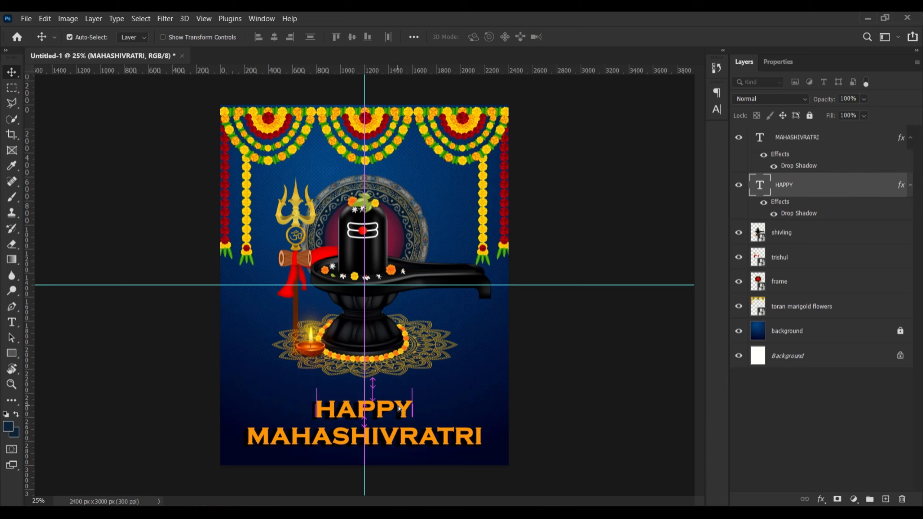
left_click(438, 488)
left_click(436, 455)
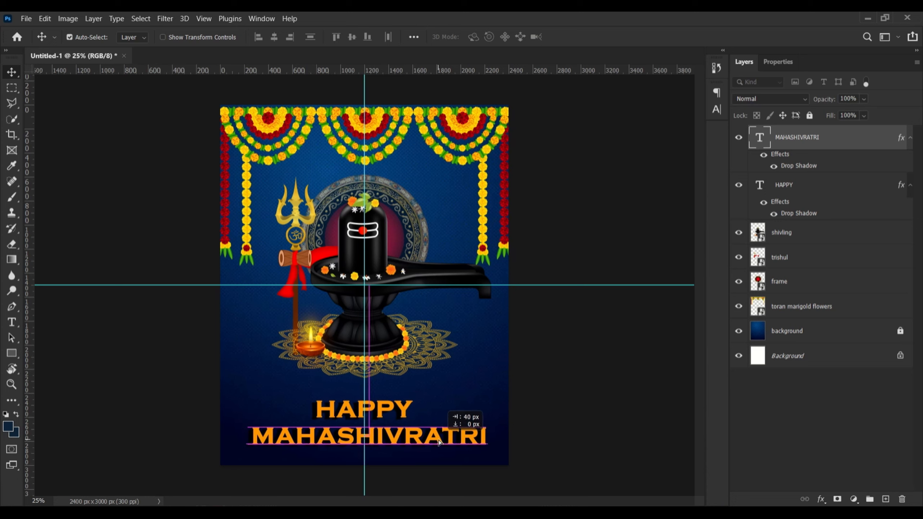